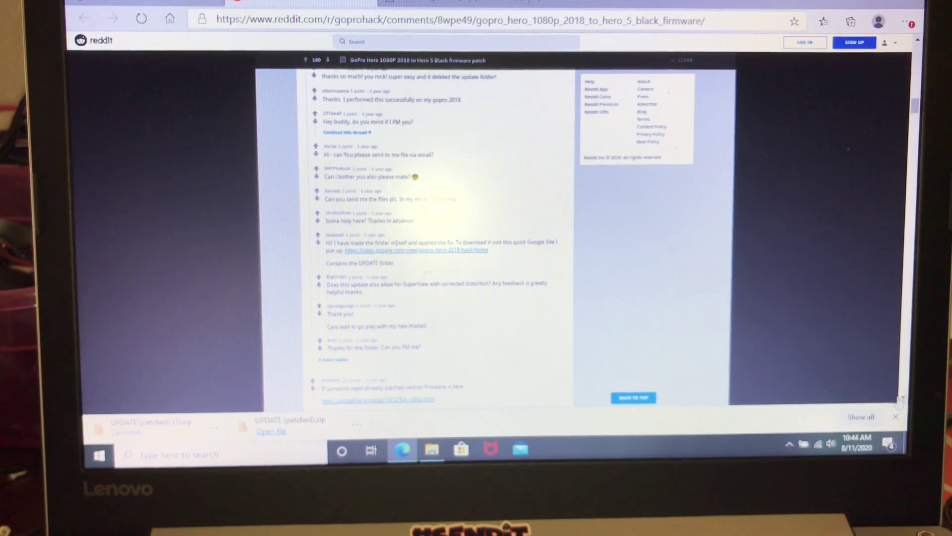
scroll(432, 239, down, 3)
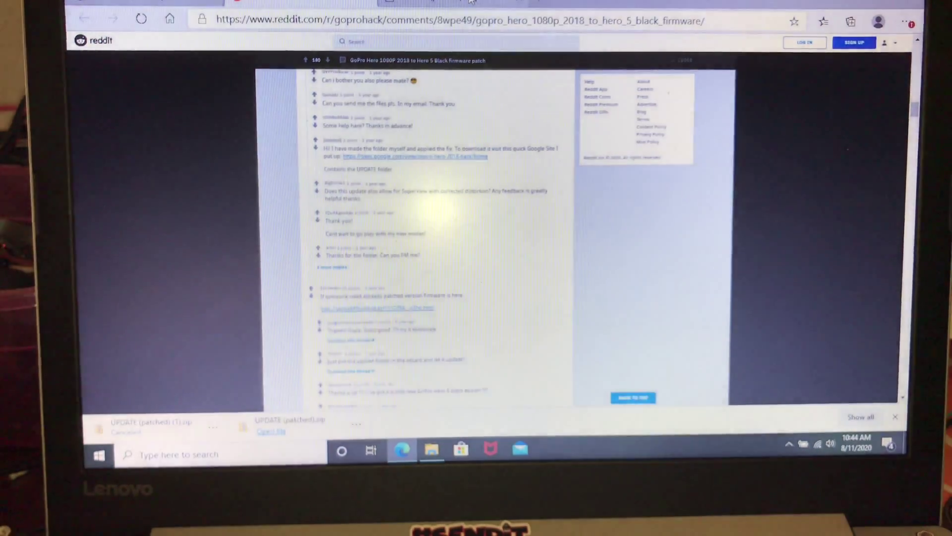
Show the wrzucplik.pl download page for 'UPDATE (patched).zip'.
click(472, 3)
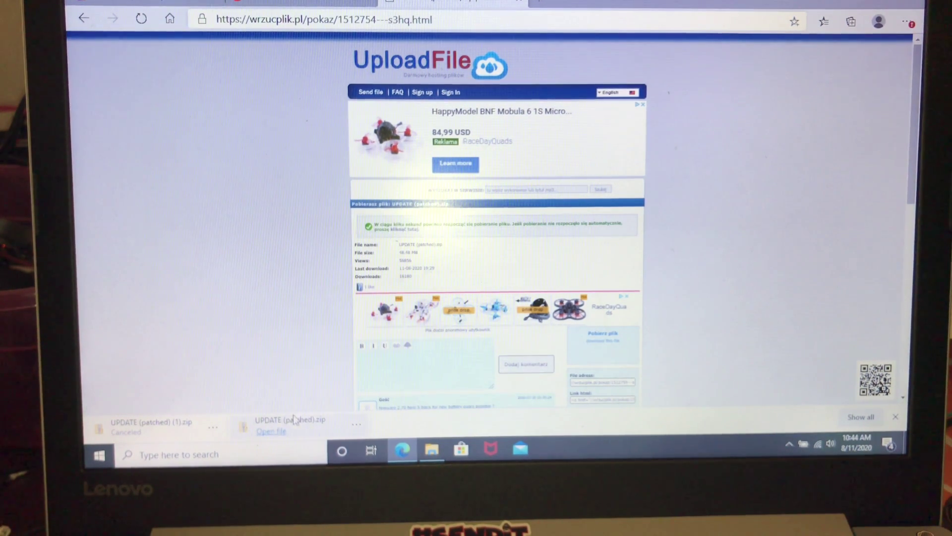
Open the downloaded 'UPDATE (patched)' zip and inspect its UPDATE folder's context menu.
click(273, 432)
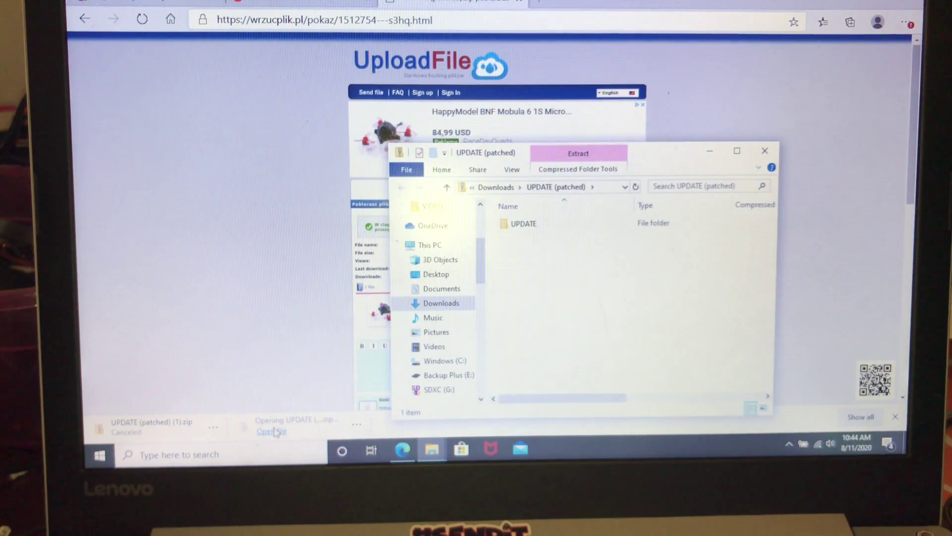
right_click(529, 228)
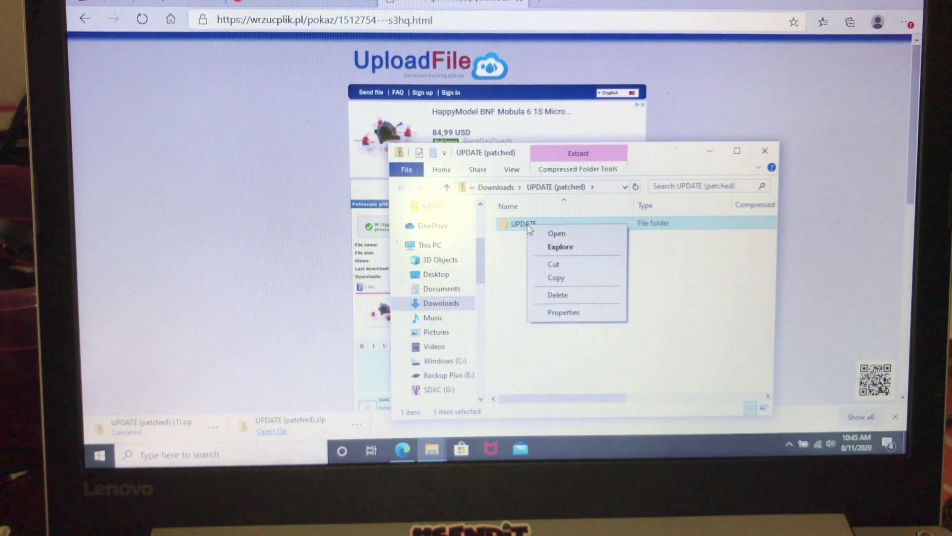
click(692, 304)
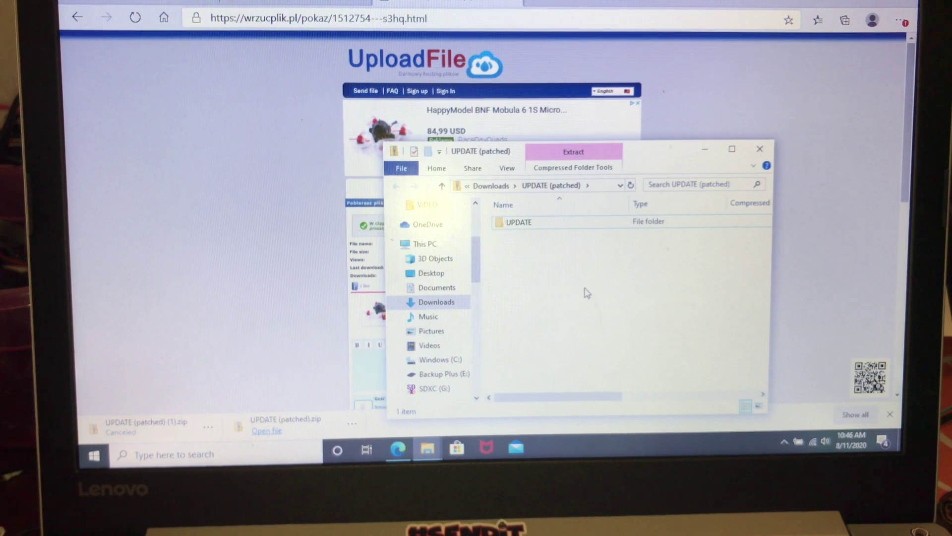
Drag the UPDATE folder from 'UPDATE (patched)' in Downloads onto the SDXC (G:) card.
click(447, 307)
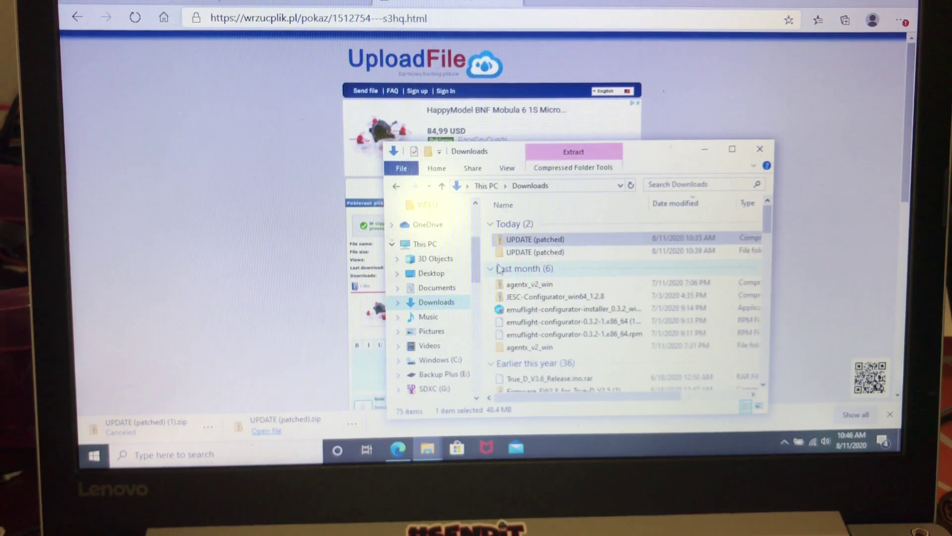
double_click(519, 250)
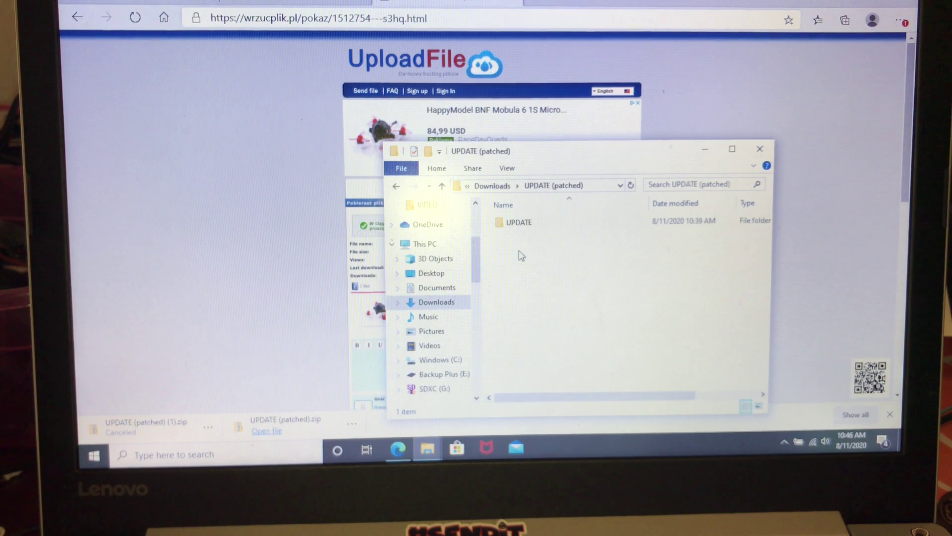
click(568, 223)
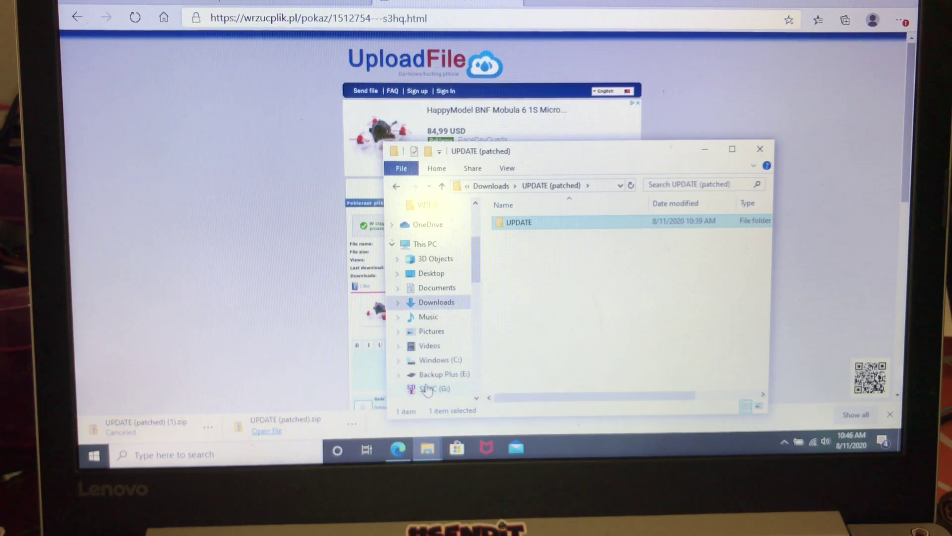
drag(427, 391, 428, 390)
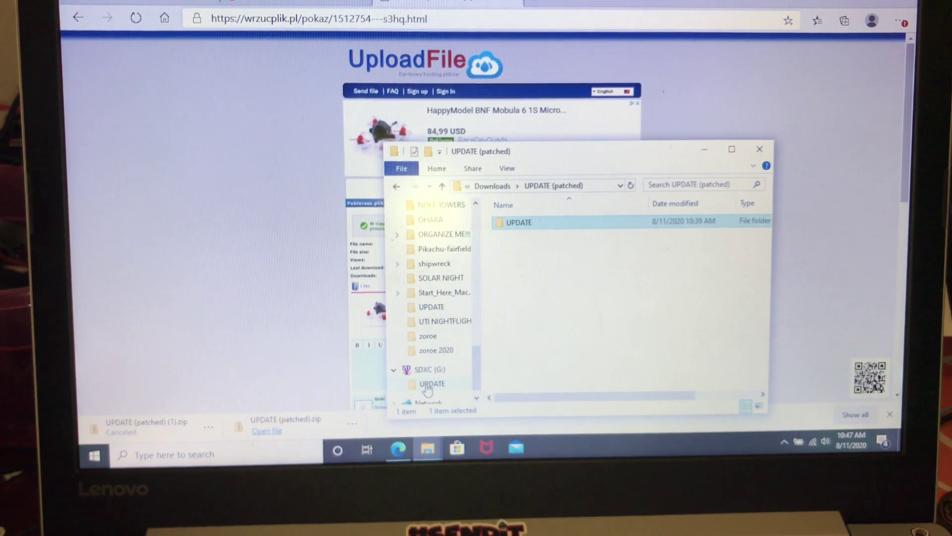
scroll(427, 387, up, 5)
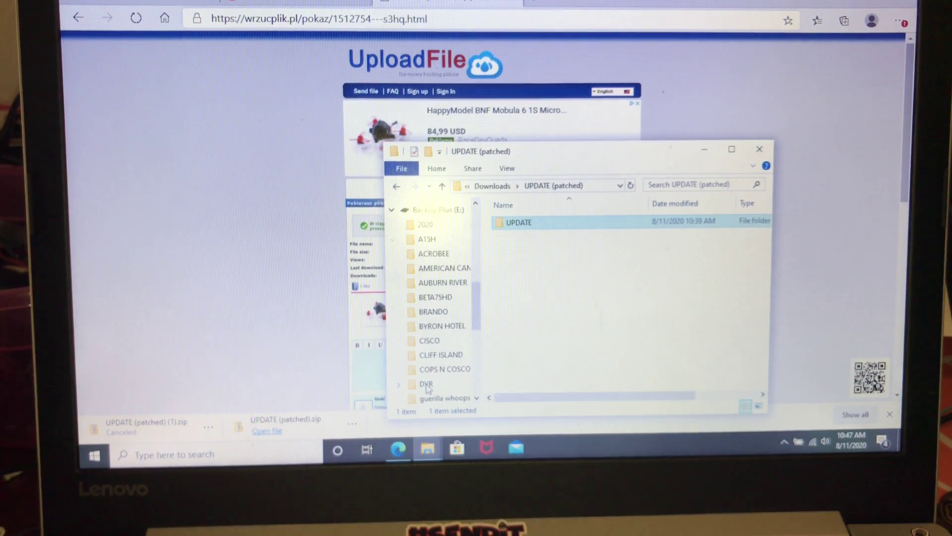